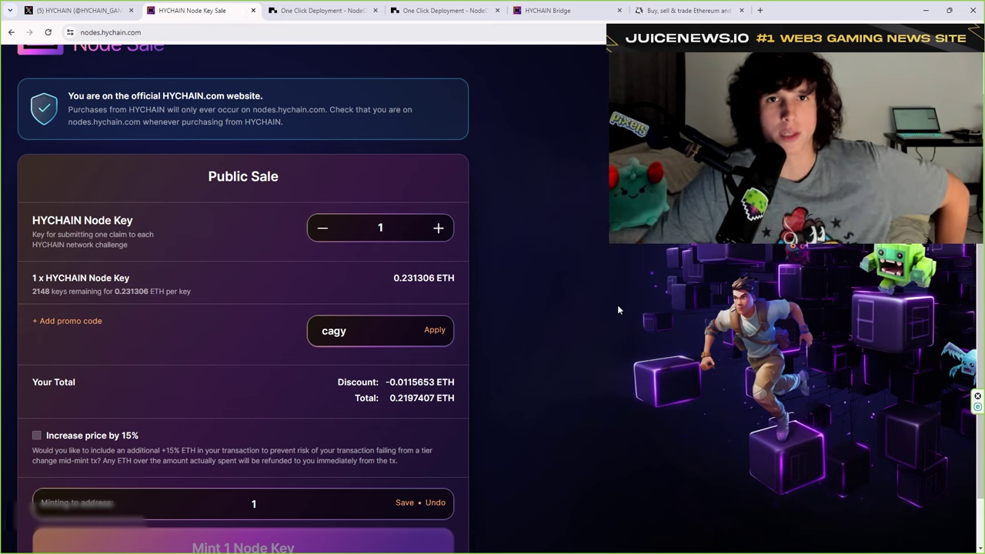
Step: Check the promo-discounted one-key total of 0.2197407 ETH, then go to the NodeOps dashboard
scroll(618, 304, up, 1)
scroll(618, 300, down, 1)
scroll(615, 301, up, 1)
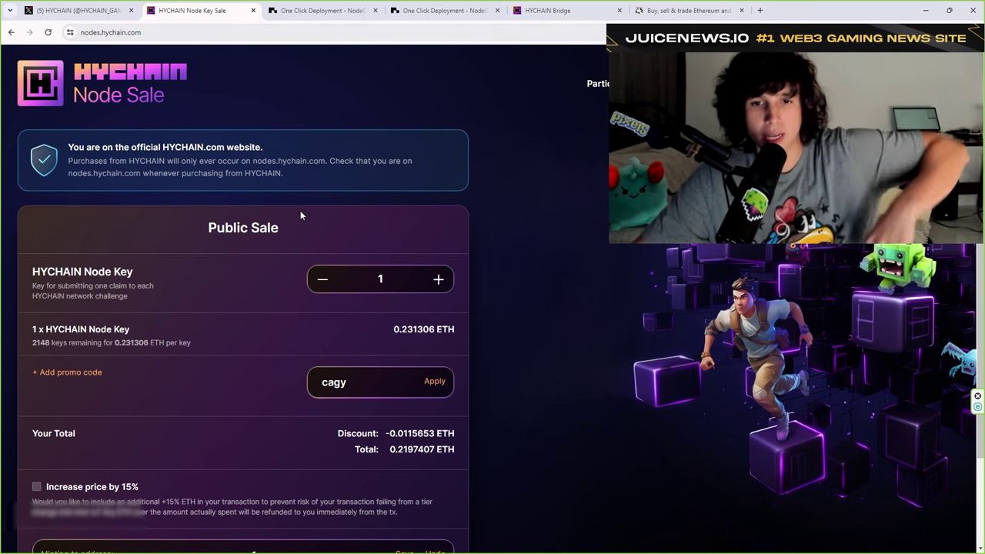
click(368, 384)
double_click(368, 384)
click(498, 385)
scroll(413, 326, down, 2)
scroll(413, 326, up, 1)
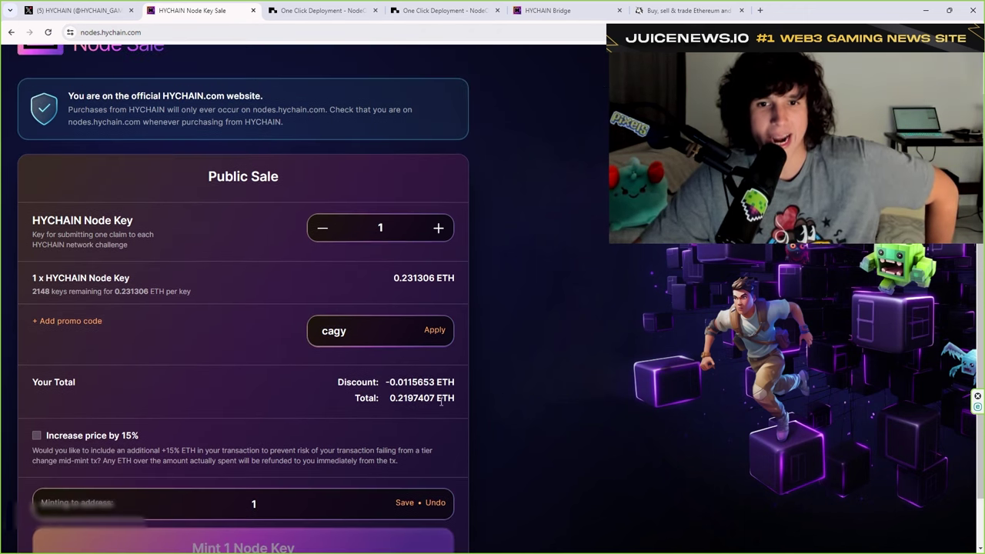
key(ctrl+Tab)
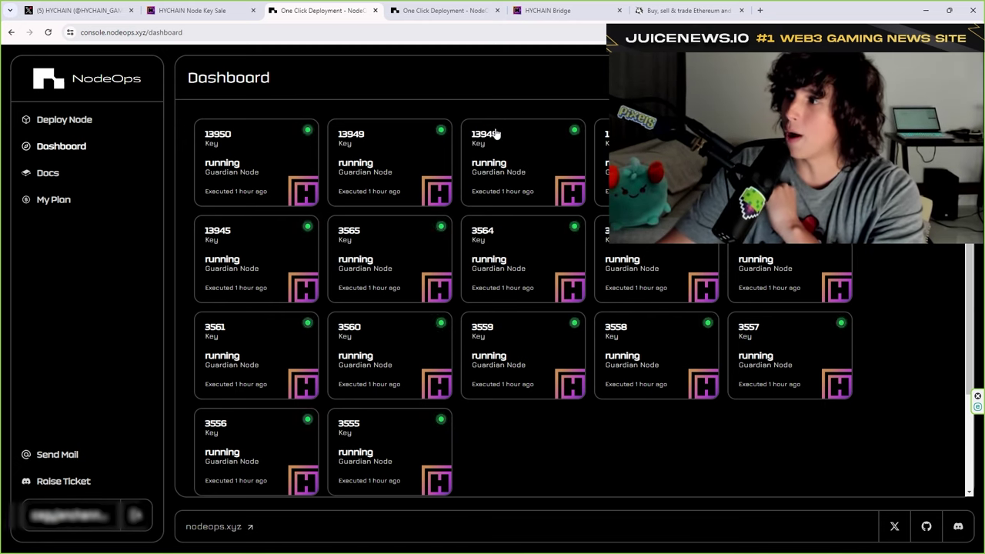
click(895, 526)
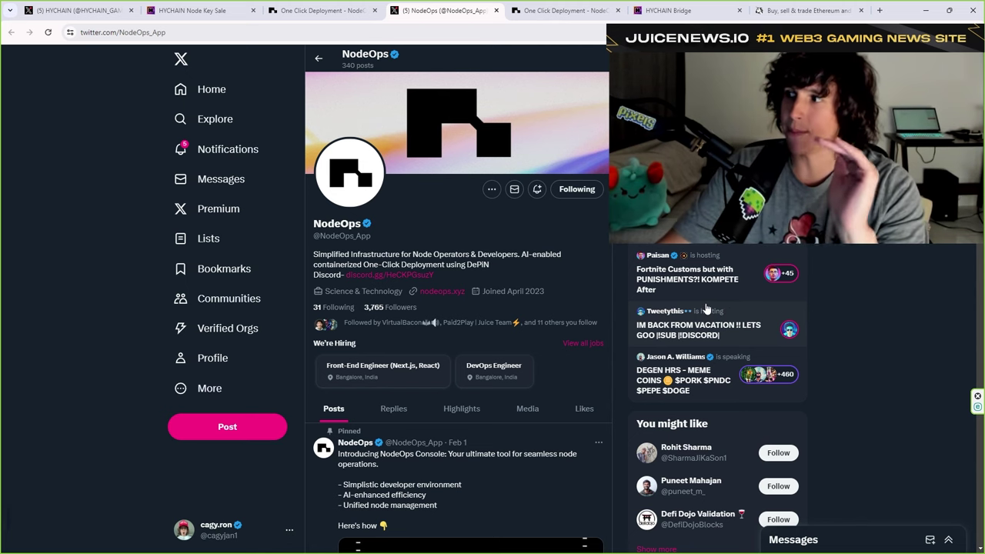
scroll(510, 387, down, 5)
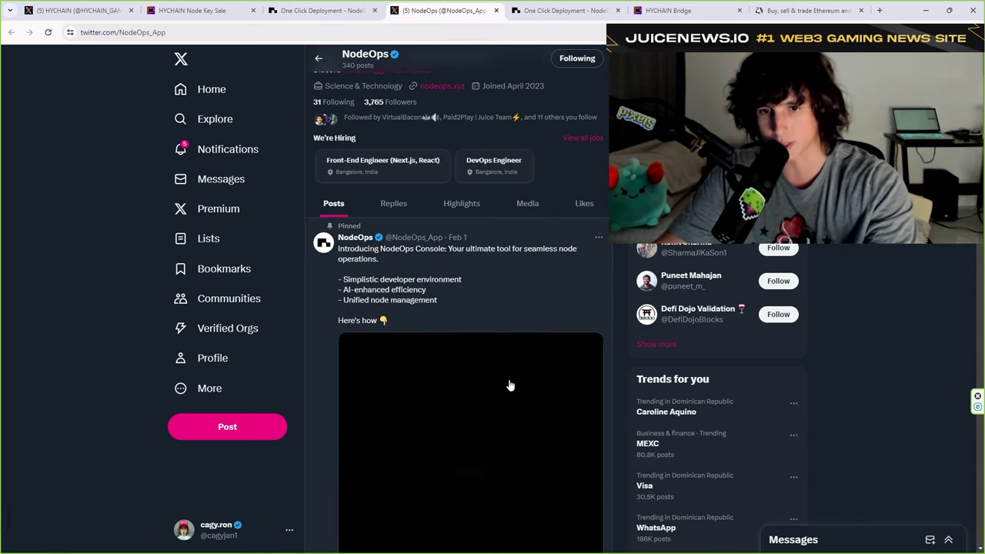
scroll(514, 422, down, 2)
click(501, 422)
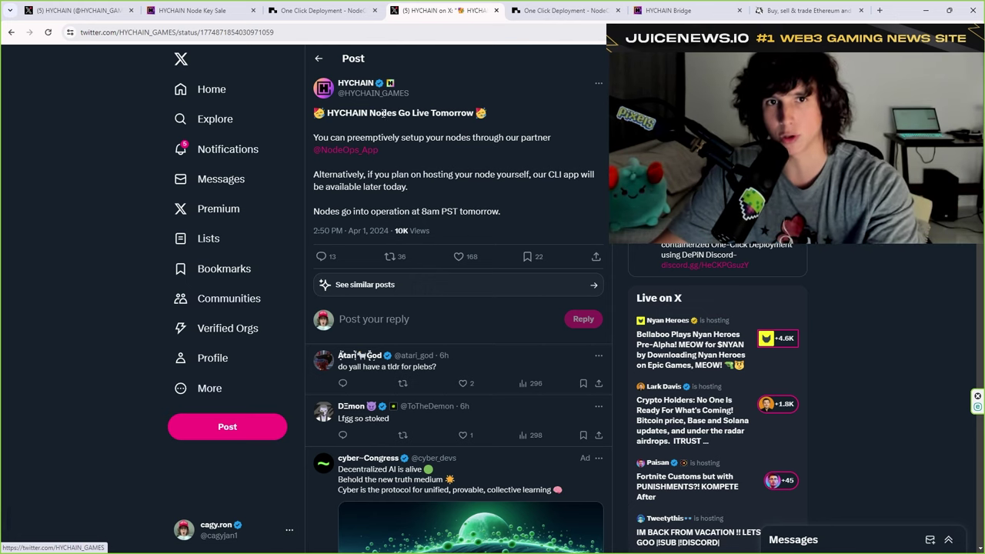
drag(327, 112, 484, 113)
drag(382, 151, 314, 150)
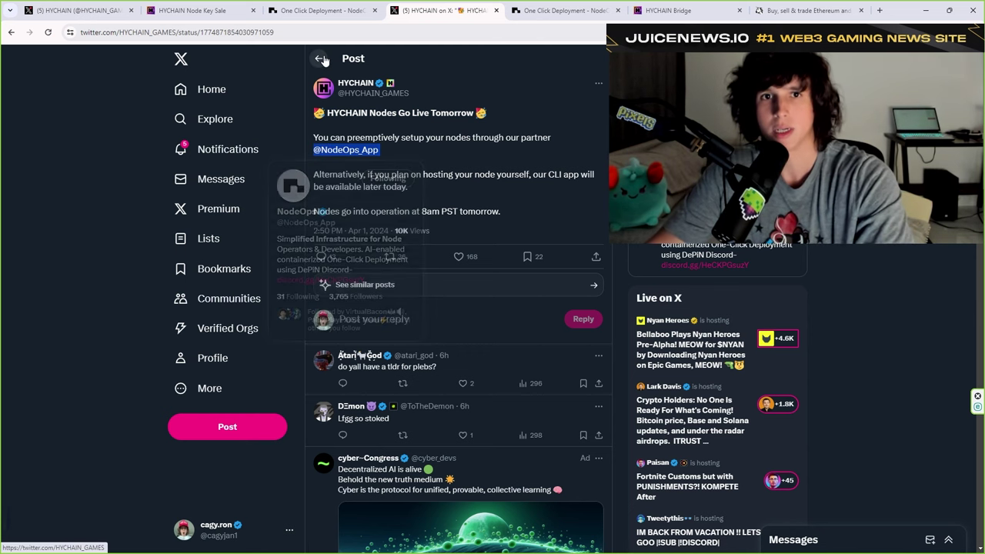
click(323, 150)
Step: Return to the HYCHAIN profile and open the Guardian Node Software release post
key(alt+Left)
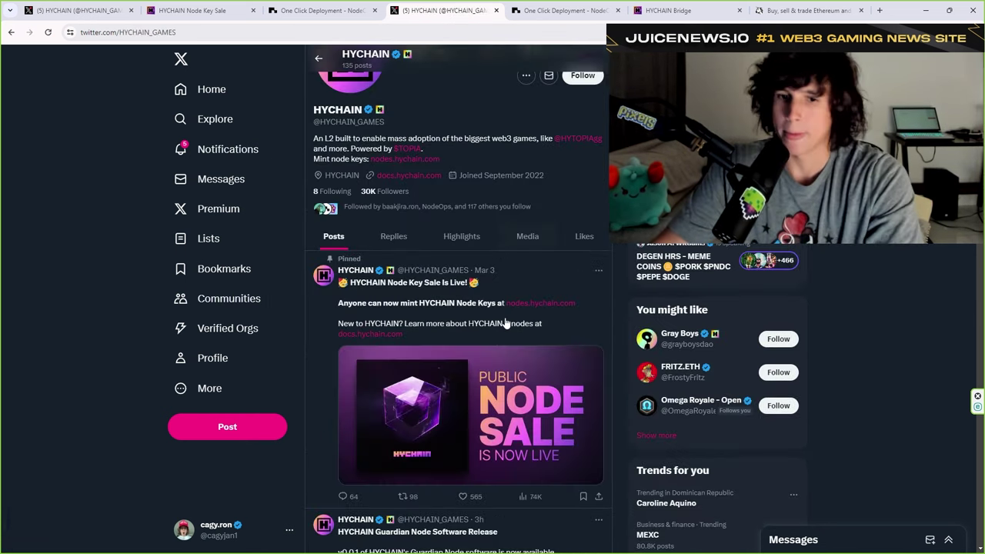
scroll(538, 292, down, 8)
click(583, 270)
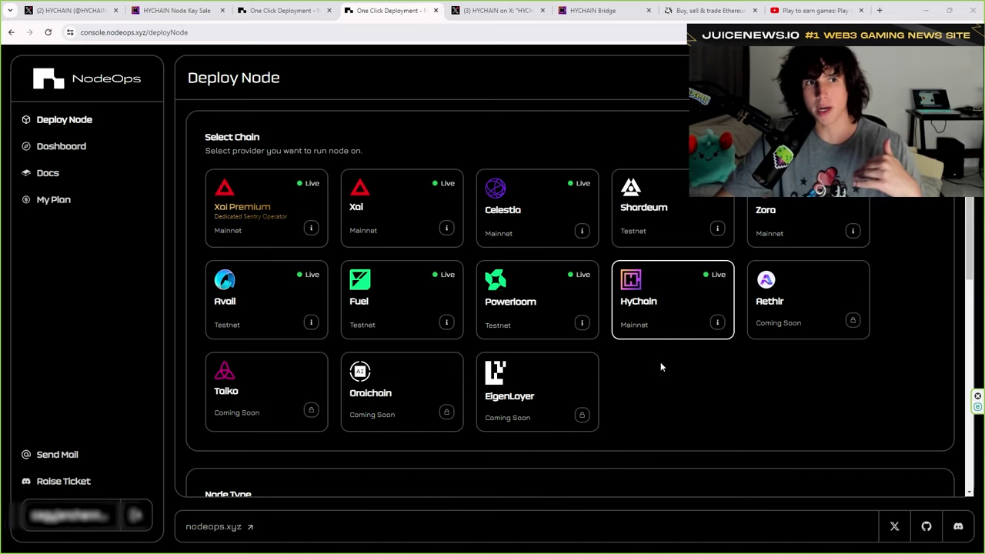
Step: Compare the 1, 3 and 6-month durations, settle on 12 Months, and proceed to pay $168
scroll(715, 331, down, 2)
scroll(681, 284, up, 2)
scroll(616, 331, down, 5)
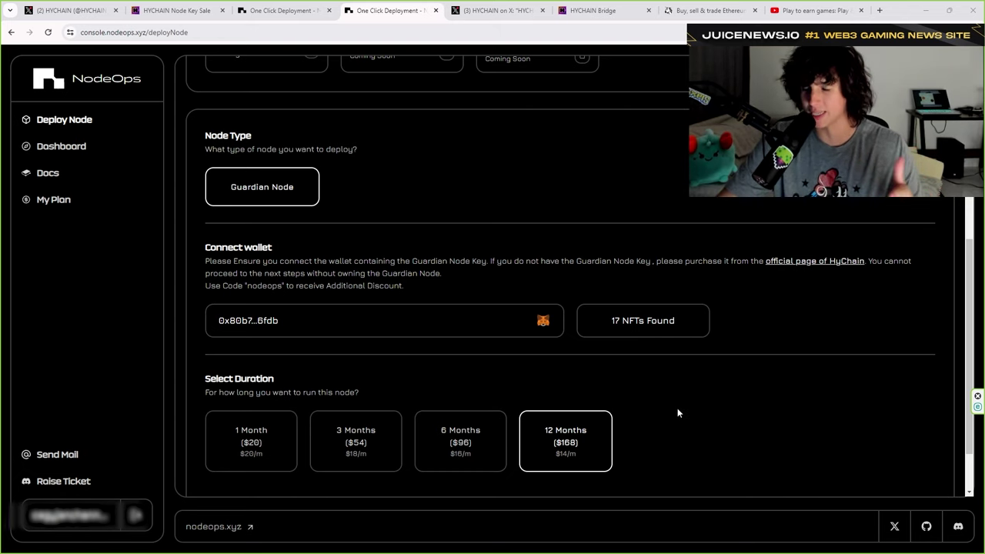
scroll(620, 421, down, 1)
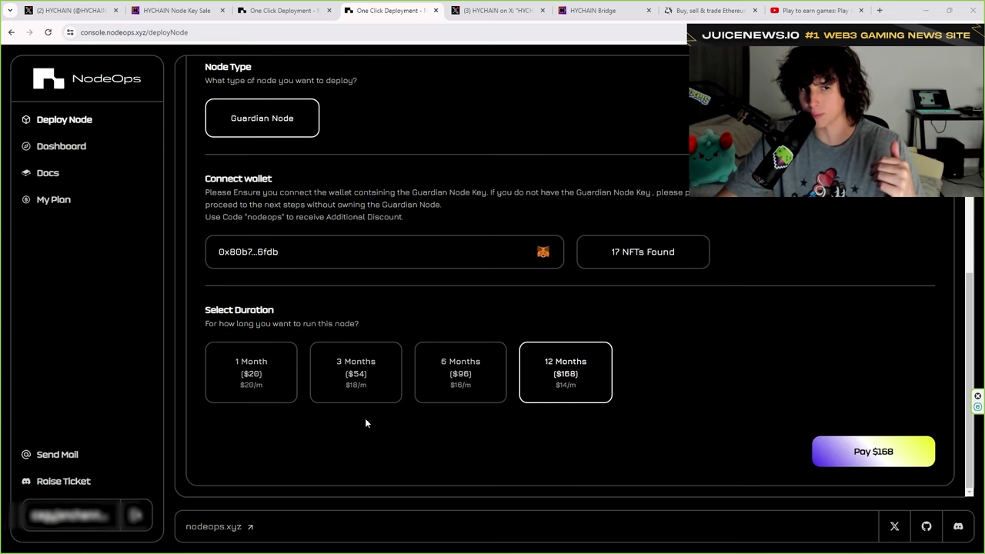
click(261, 373)
click(353, 377)
click(471, 372)
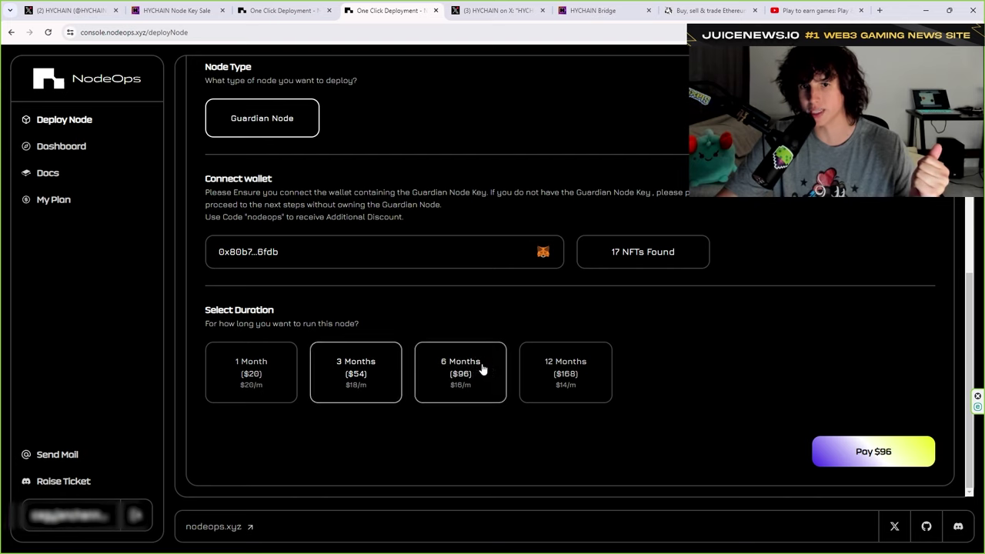
click(589, 374)
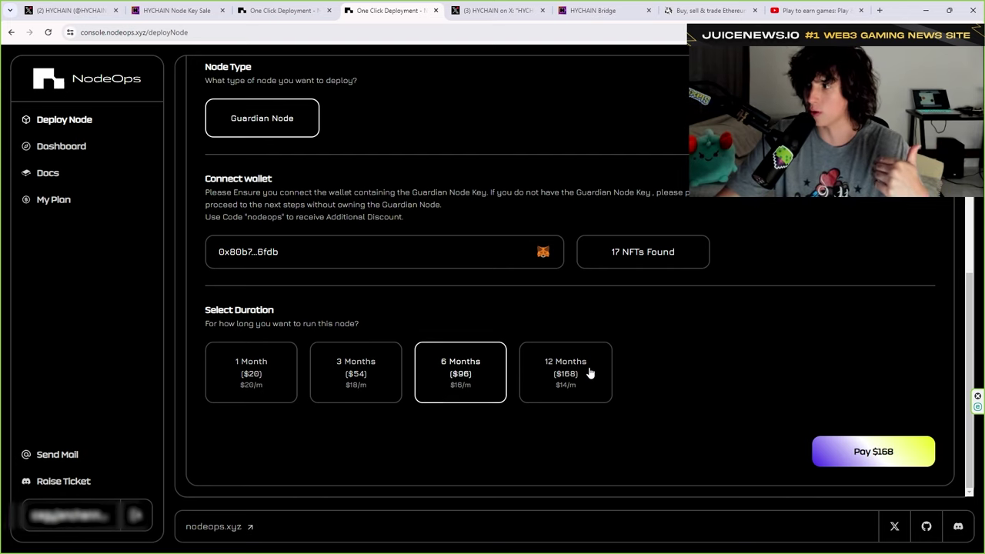
click(877, 457)
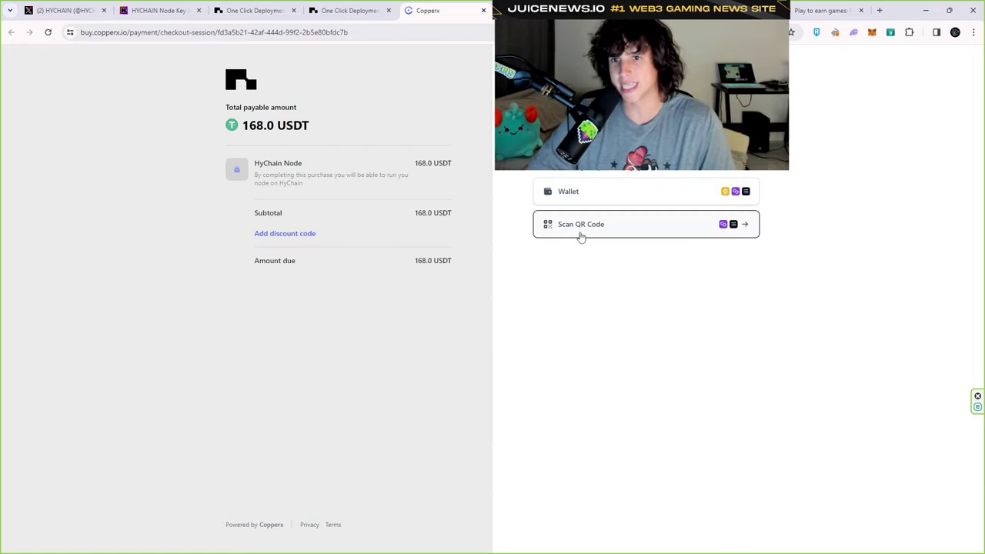
Step: Choose QR-code payment and keep Polygon as the payment network
click(731, 225)
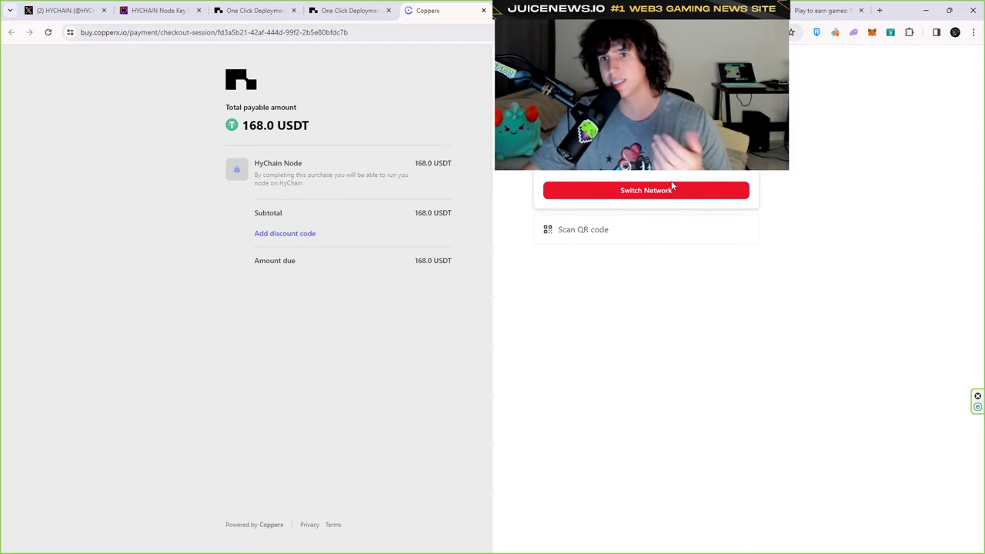
click(640, 191)
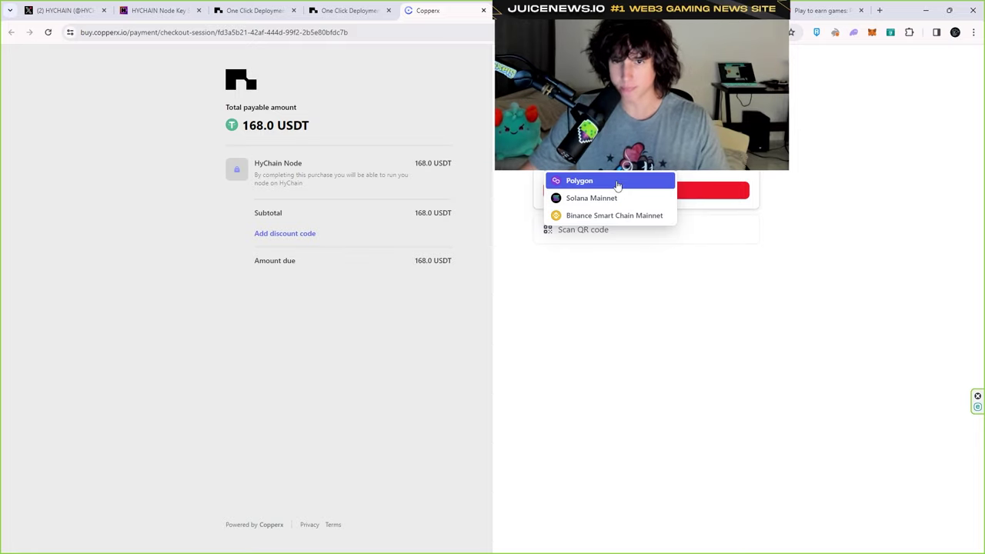
click(617, 183)
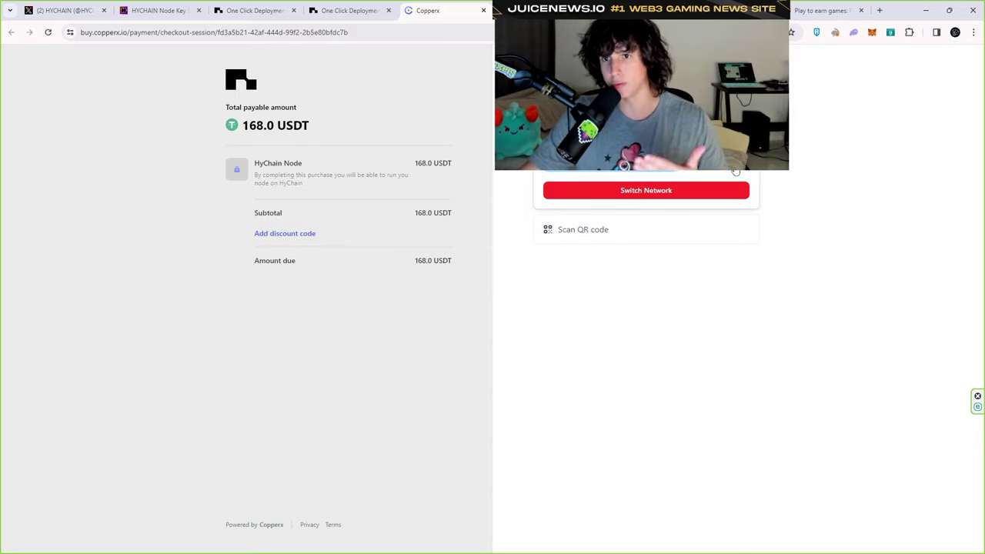
Step: Compare MATIC and DAI tokens, settle on MATIC, and request a wallet switch to Polygon
click(735, 171)
click(725, 204)
click(731, 184)
click(730, 185)
click(731, 183)
click(709, 233)
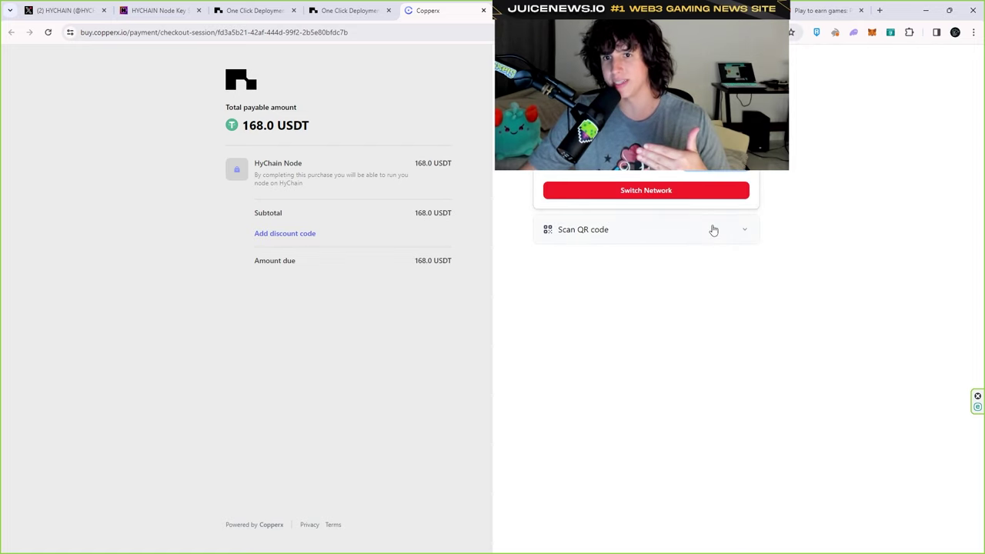
click(732, 185)
click(720, 202)
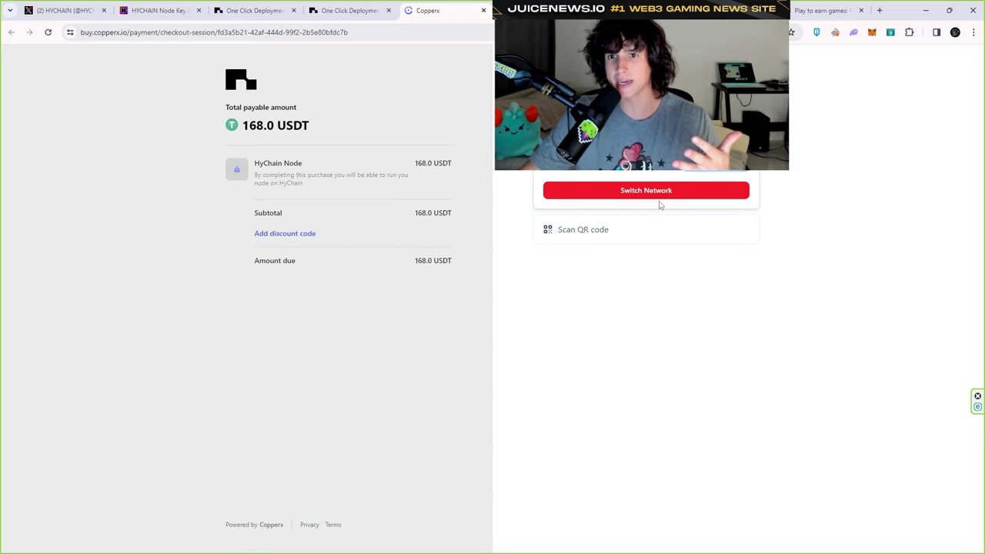
click(677, 232)
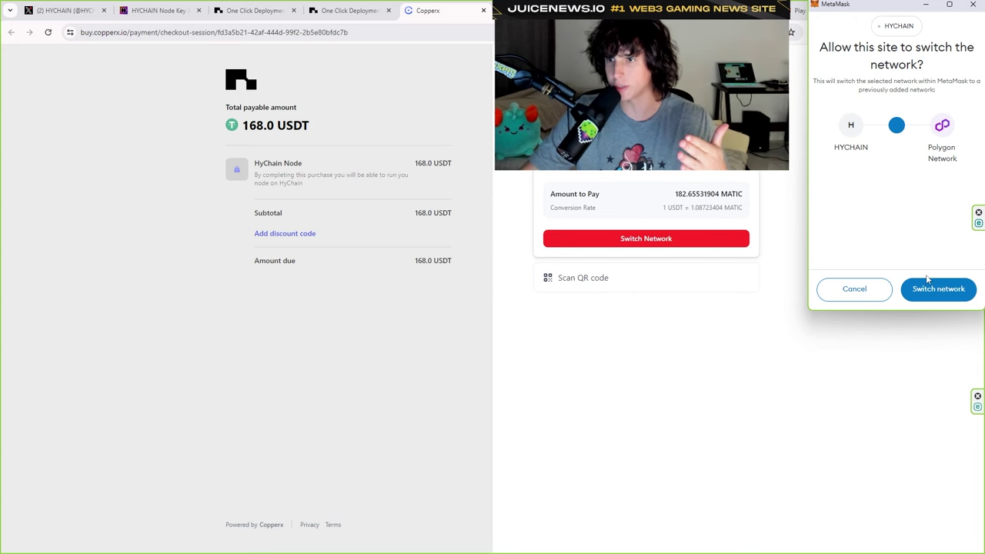
Step: Approve the MetaMask request to switch from HYCHAIN to Polygon Network
click(947, 288)
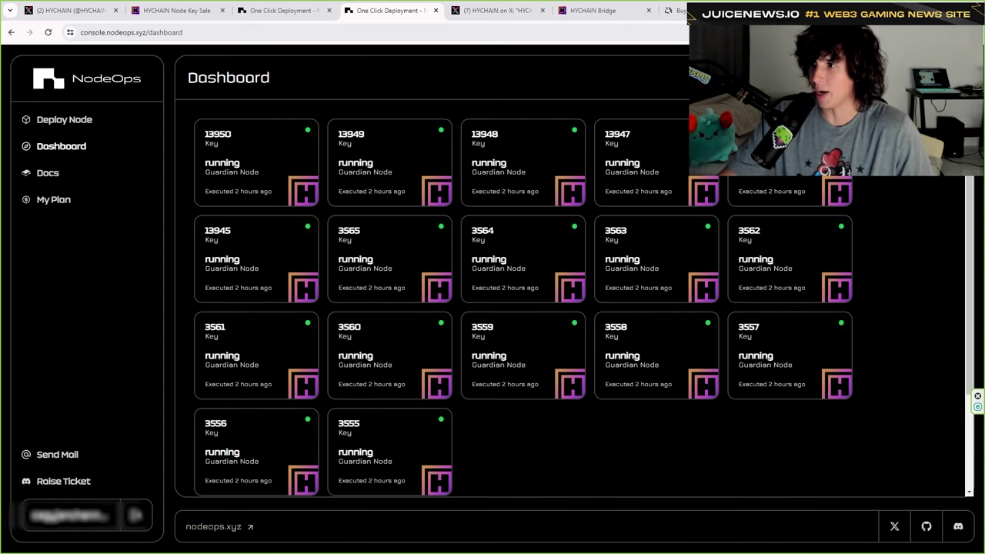
Step: Bring up the saved Delegate delegation-form screenshot in Snipping Tool
key(alt+Tab)
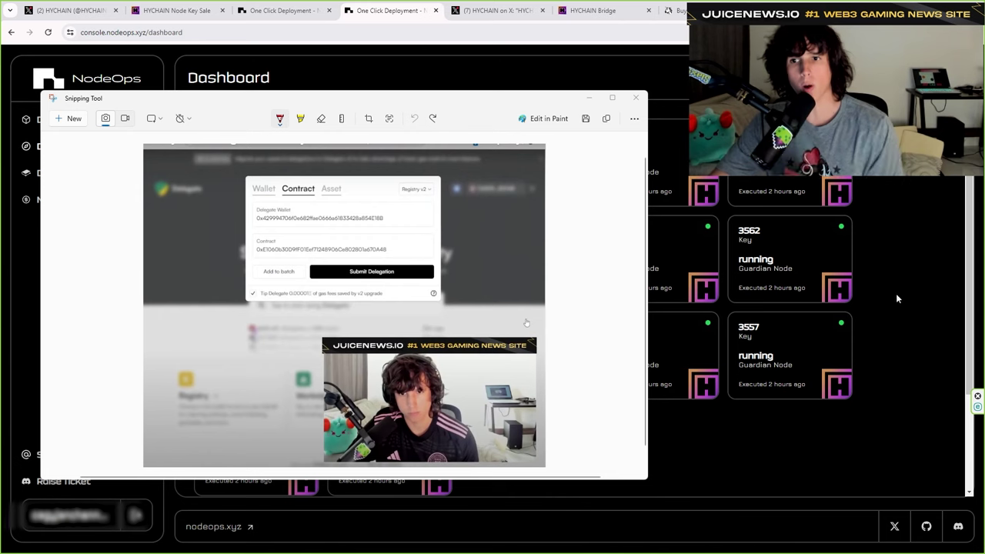
Step: Maximize the Snipping Tool window showing the delegation screenshot
double_click(392, 103)
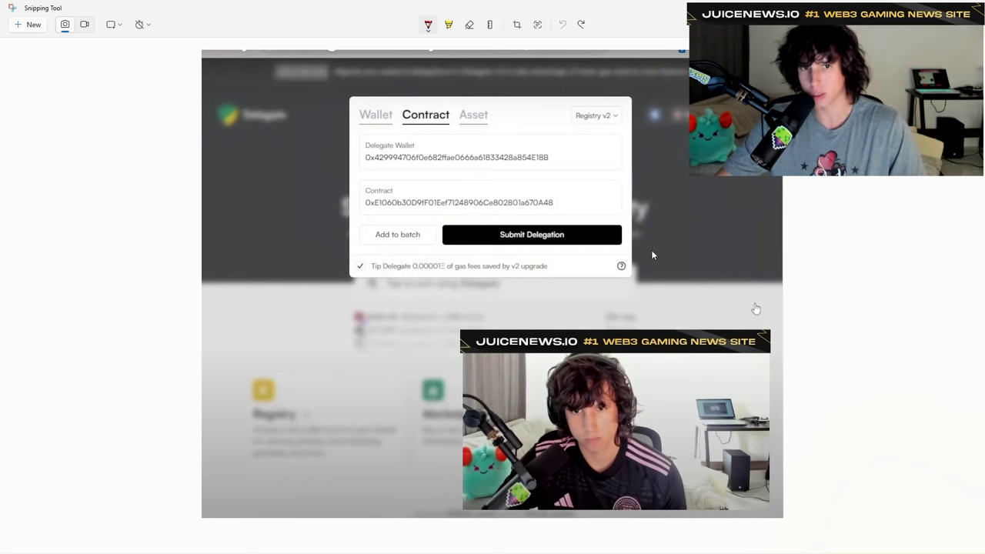
key(super+Down)
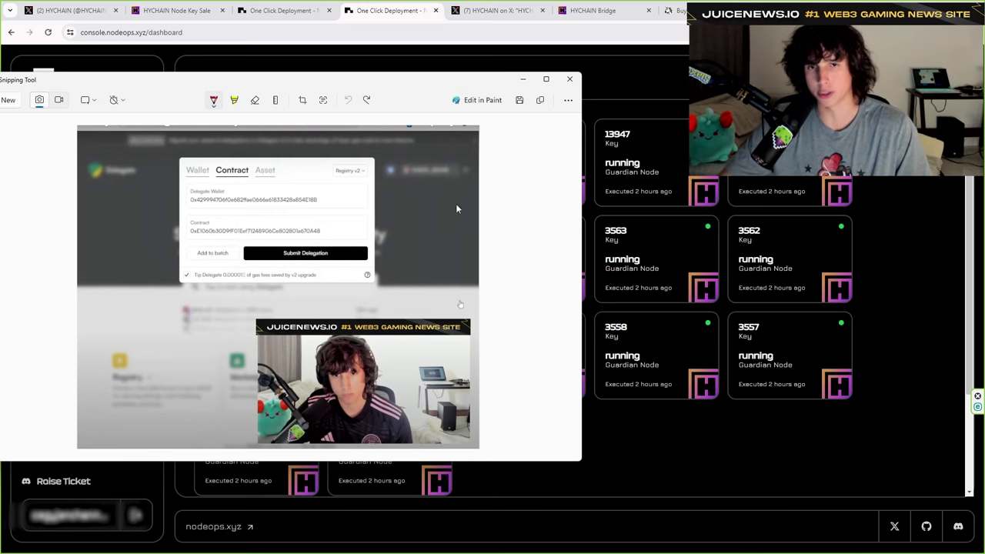
double_click(439, 81)
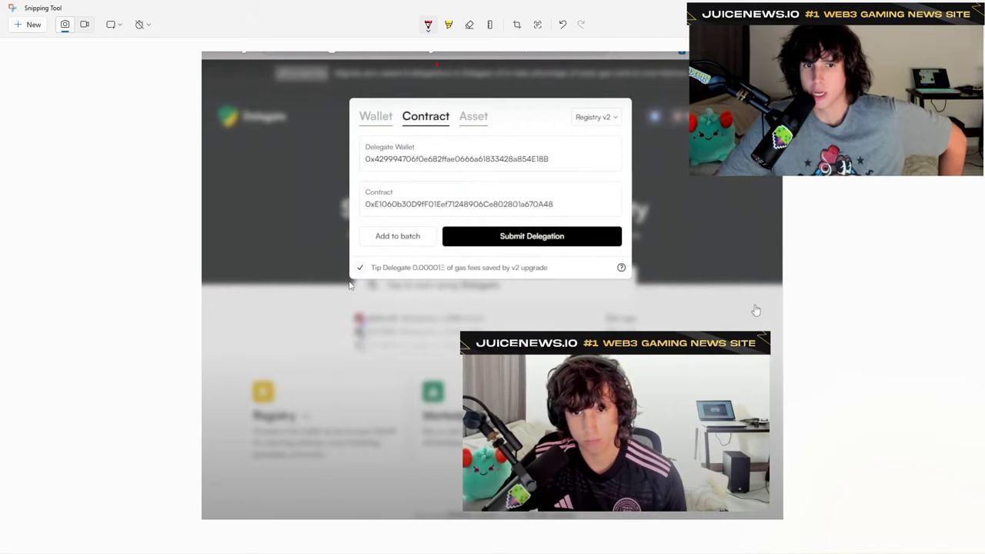
Step: Circle the Tip Delegate checkmark and Submit Delegation in red, with an arrow at the checkmark
mouse_move(355, 258)
mouse_down()
mouse_move(364, 287)
mouse_move(339, 268)
mouse_up()
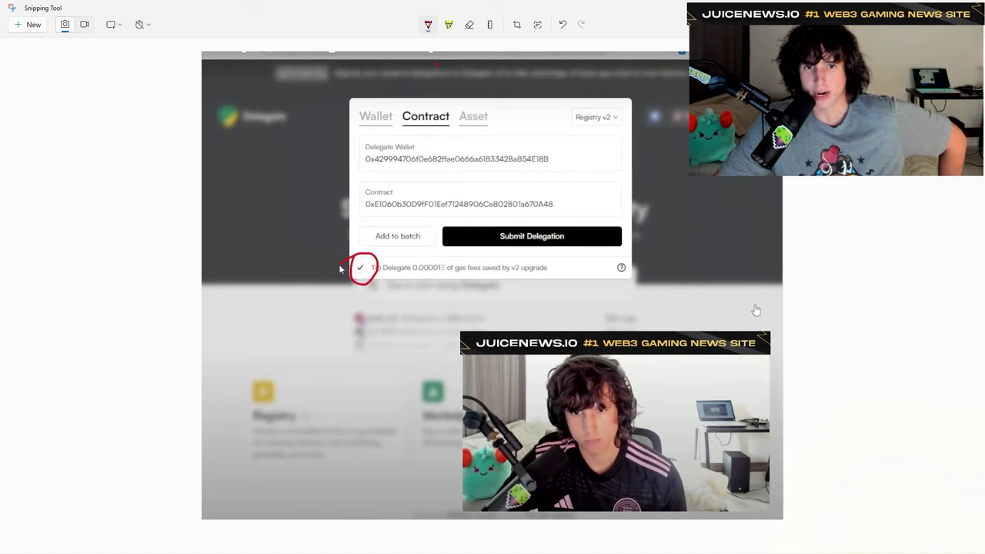
mouse_move(283, 378)
mouse_down()
mouse_move(323, 314)
mouse_move(353, 331)
mouse_move(318, 315)
mouse_up()
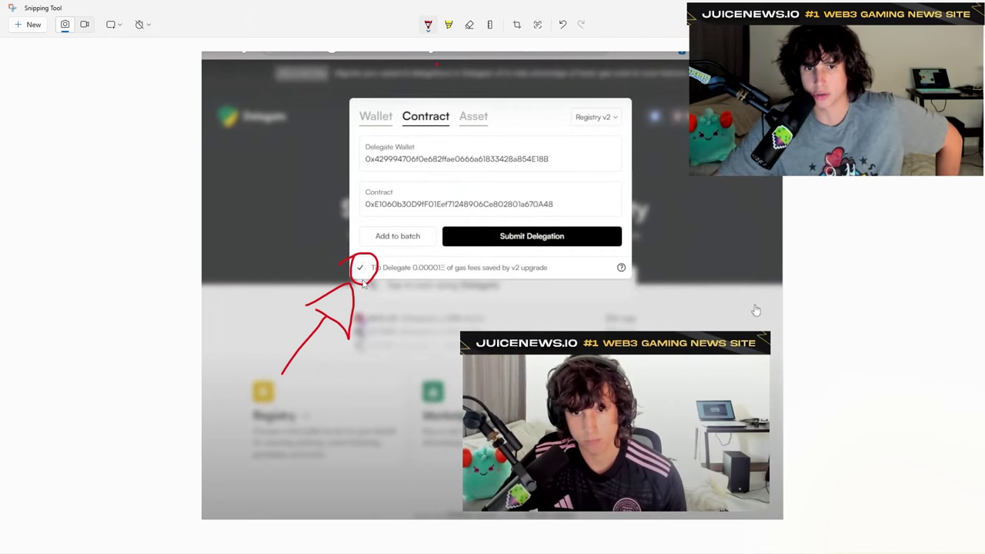
mouse_move(497, 216)
mouse_down()
mouse_move(483, 225)
mouse_move(592, 240)
mouse_move(479, 222)
mouse_up()
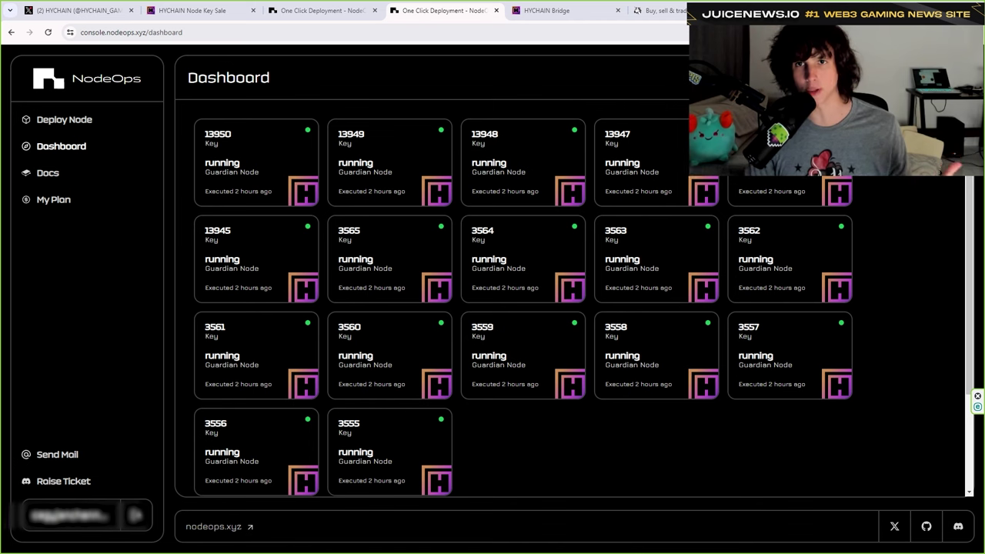
Step: Connect the MetaMask wallet to the HYCHAIN Bridge page
click(558, 10)
click(66, 35)
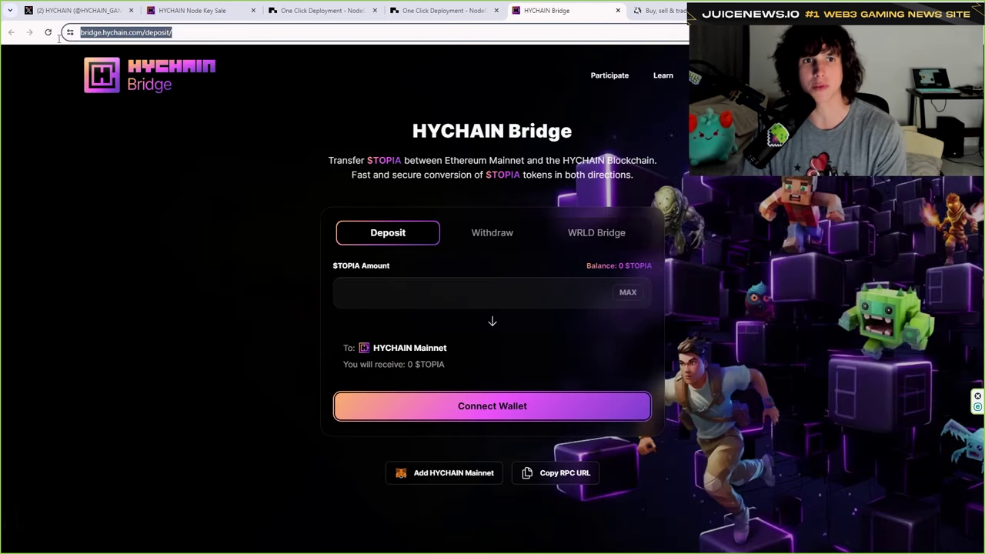
click(515, 411)
click(471, 277)
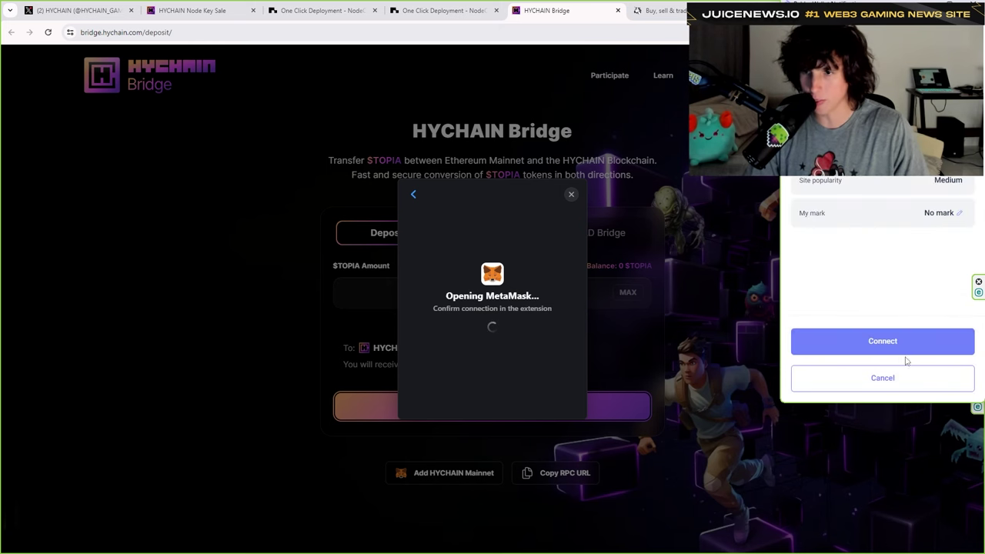
click(907, 348)
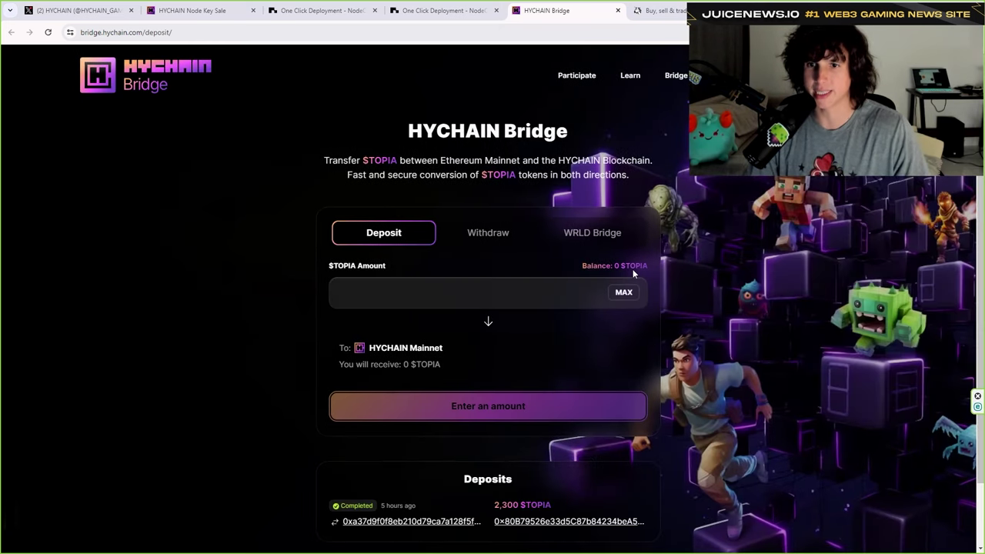
Step: Fill the deposit amount with the full 0 $TOPIA balance, then go to the Uniswap swap page
drag(618, 267, 642, 267)
click(624, 292)
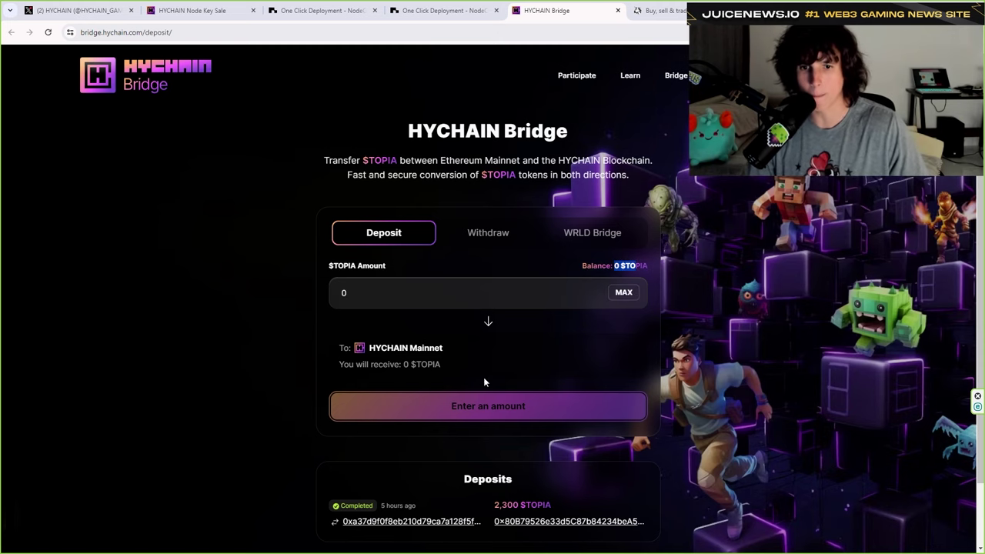
scroll(592, 428, down, 1)
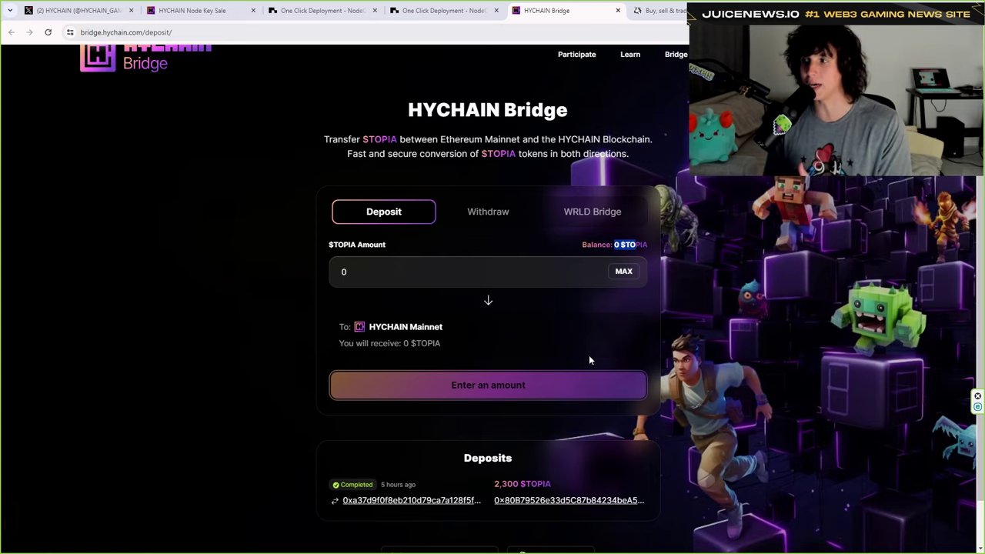
click(658, 10)
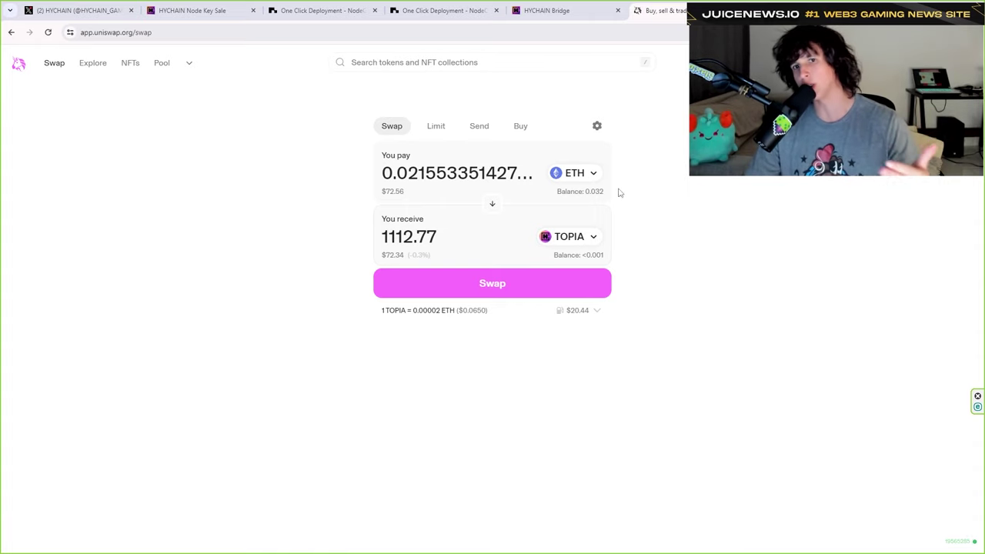
Step: Highlight the 1112.77 TOPIA receive amount in the ETH-to-TOPIA quote
drag(493, 232, 358, 172)
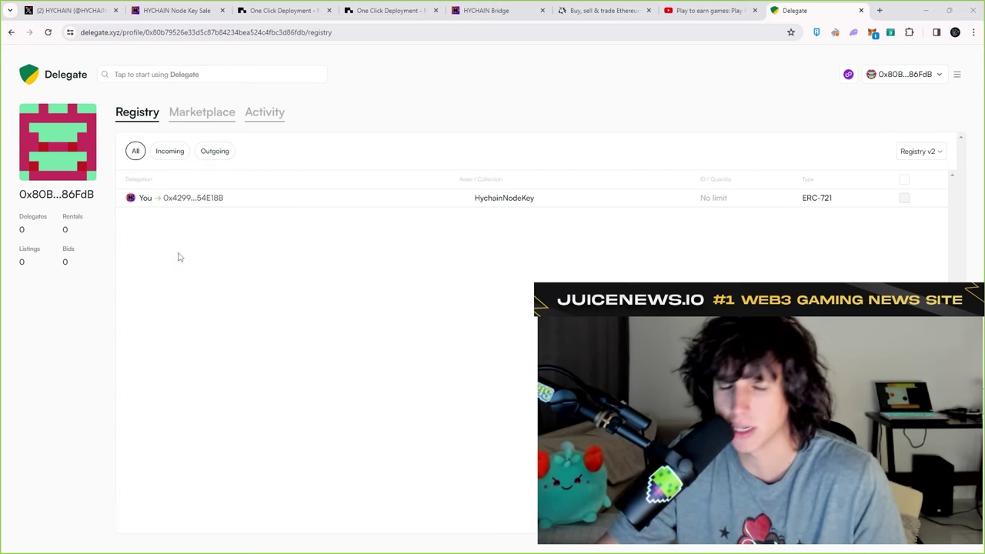
Step: Tick the HychainNodeKey ERC-721 delegation's checkbox to reveal the Revoke delegate option
click(907, 201)
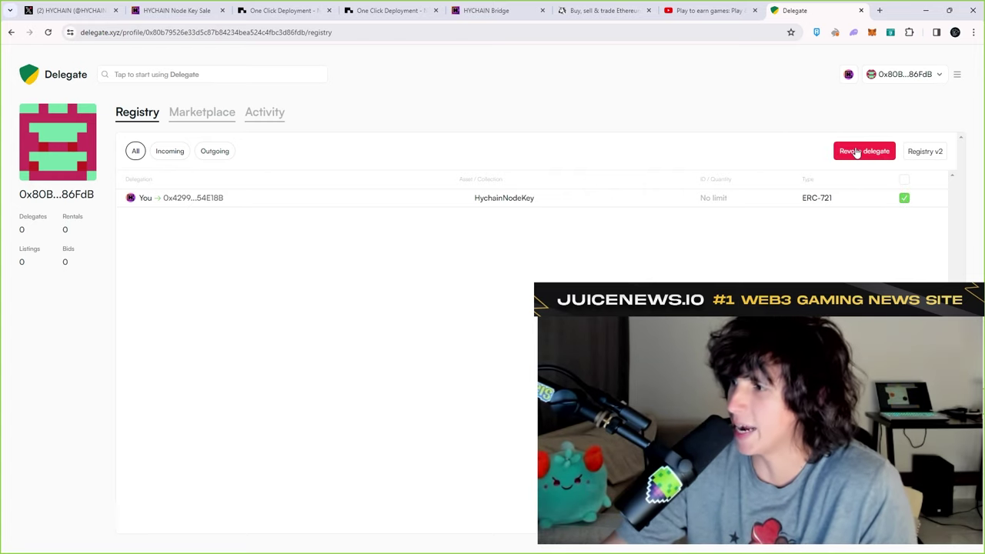